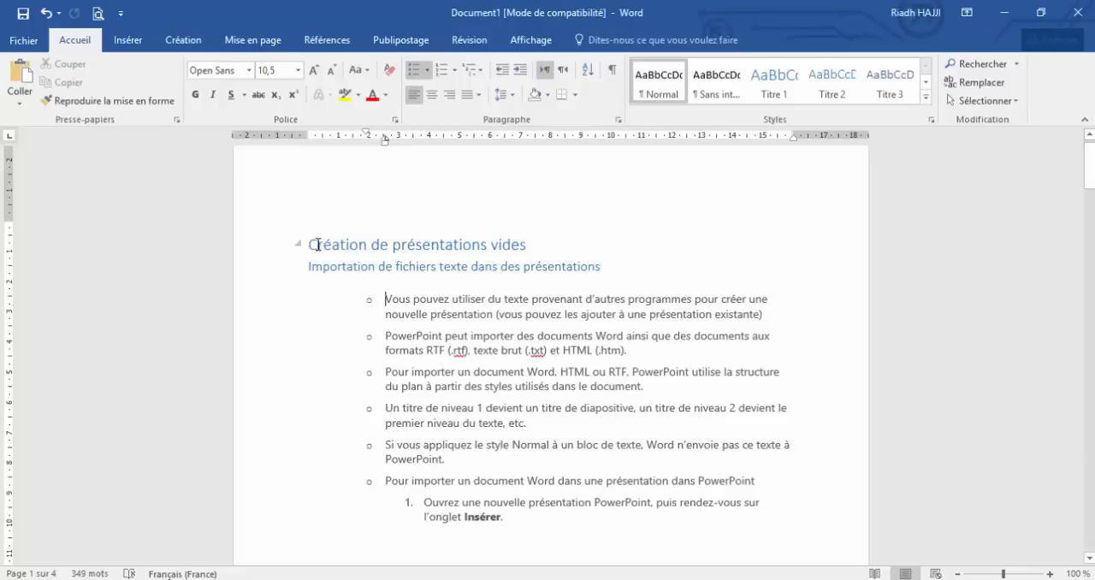
Examine the styles of the document's main headings, subheadings and the bulleted body text below the first subheading
drag(315, 246, 556, 247)
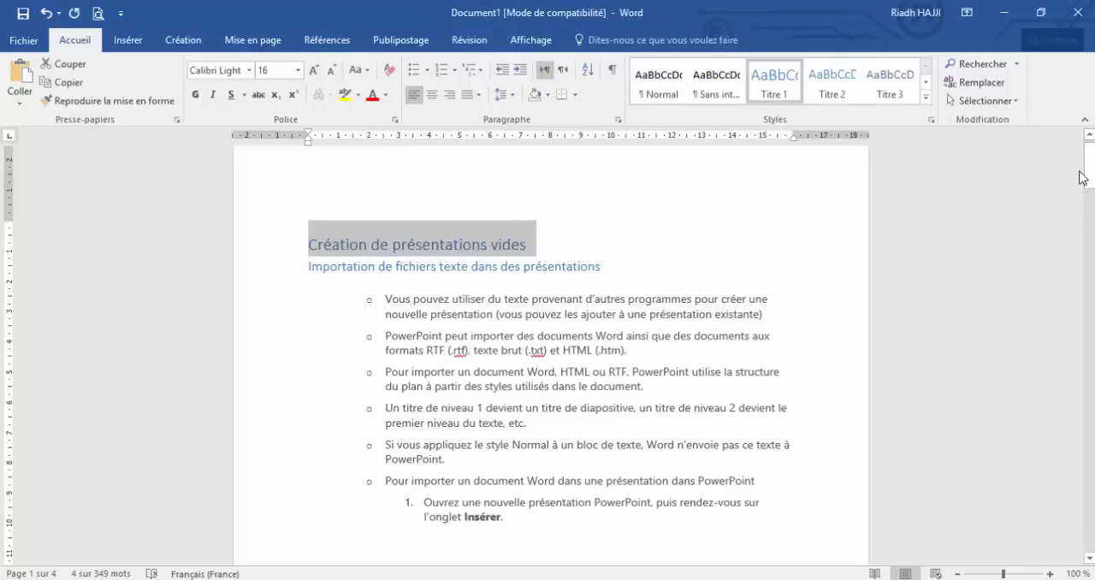
drag(1092, 167, 1092, 534)
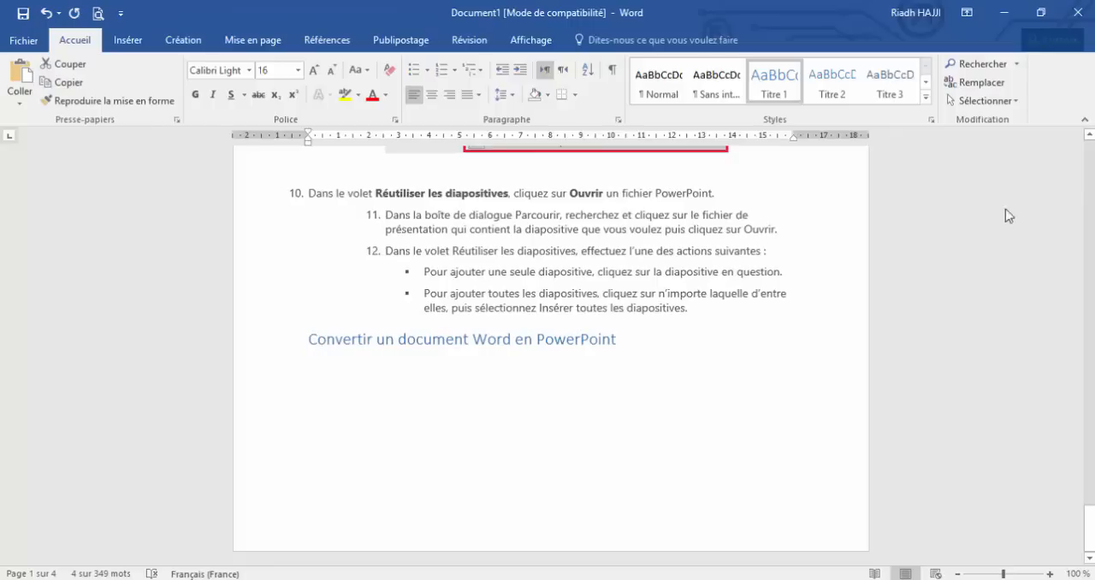
drag(1092, 529, 1093, 166)
click(599, 223)
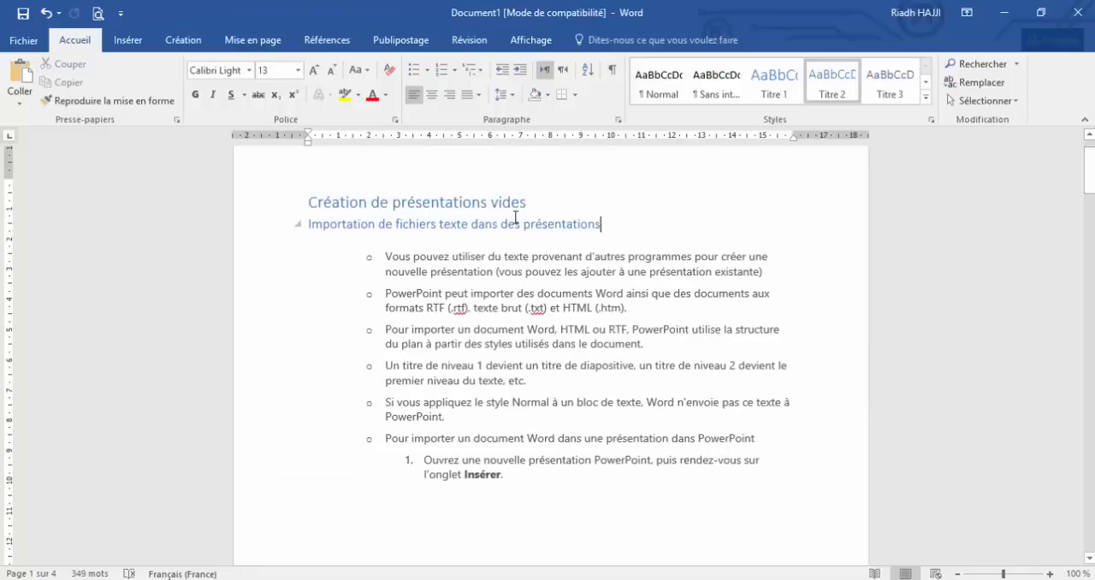
drag(310, 224, 584, 215)
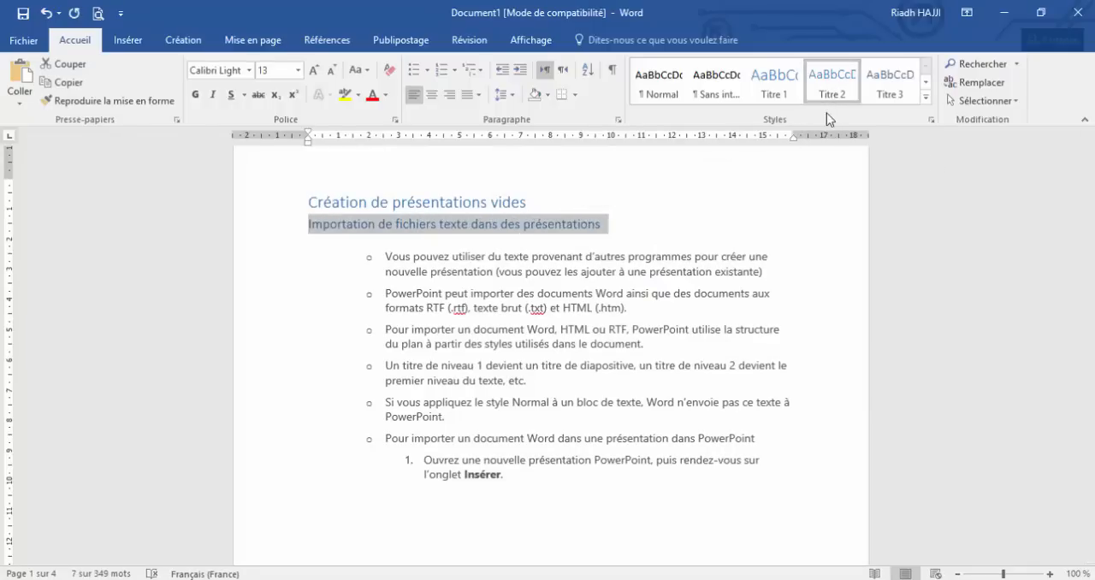
drag(1091, 190, 1090, 345)
drag(368, 244, 660, 251)
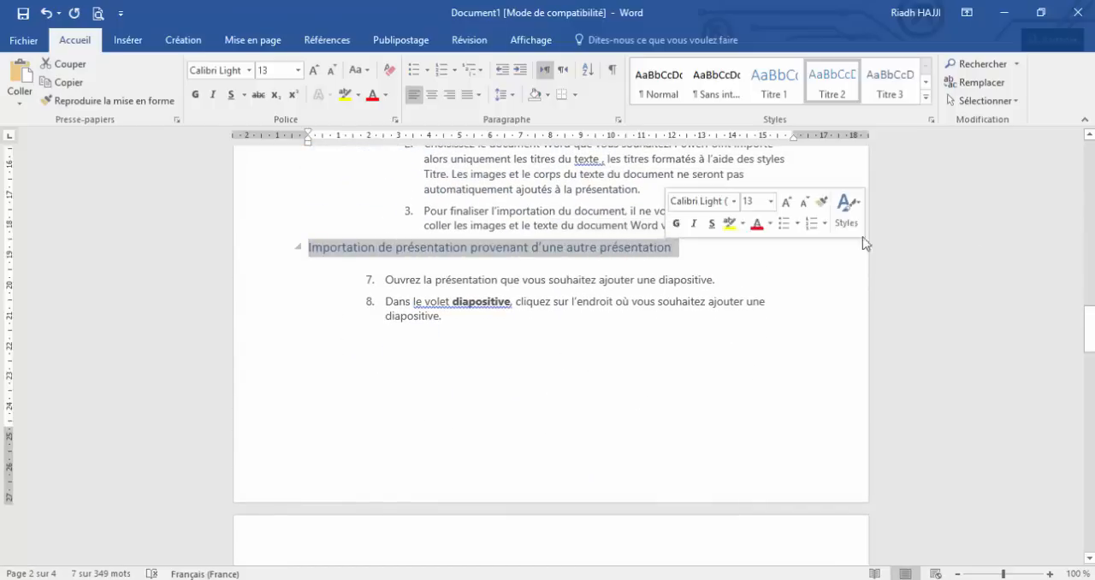
drag(1090, 330, 1090, 163)
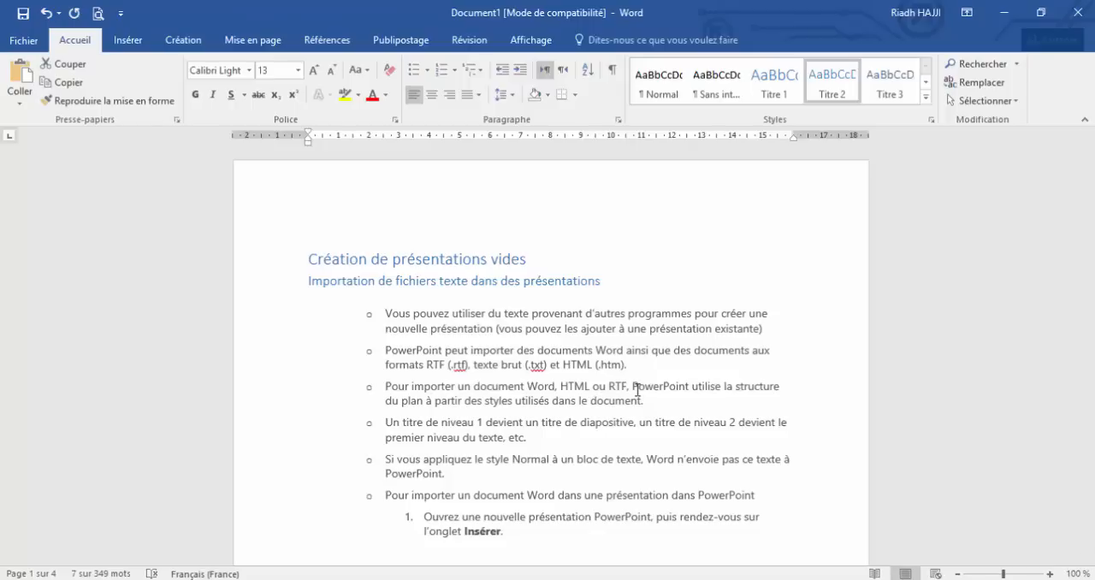
click(340, 259)
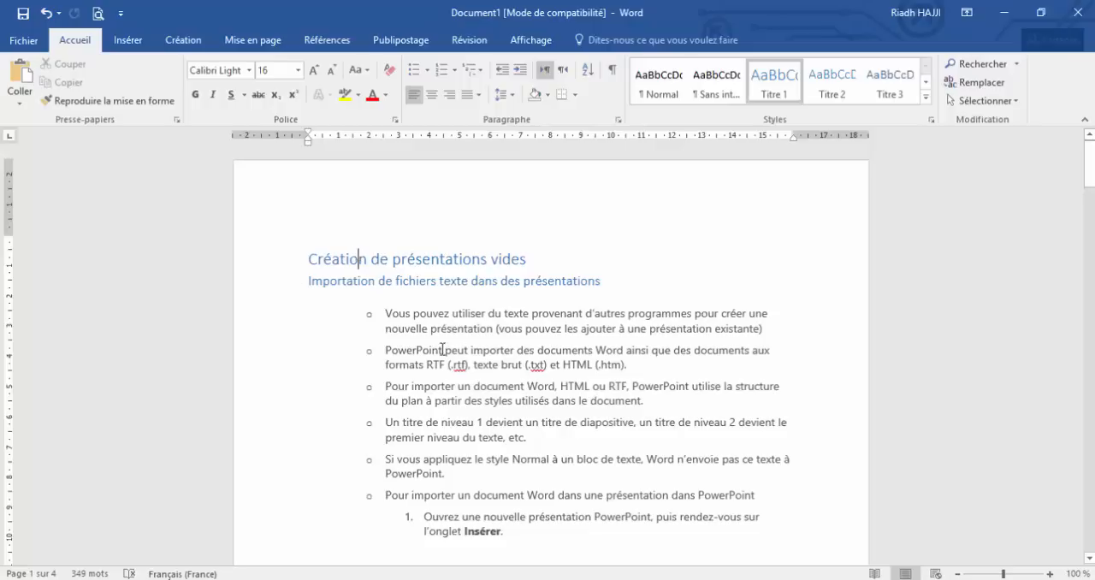
drag(384, 316, 564, 495)
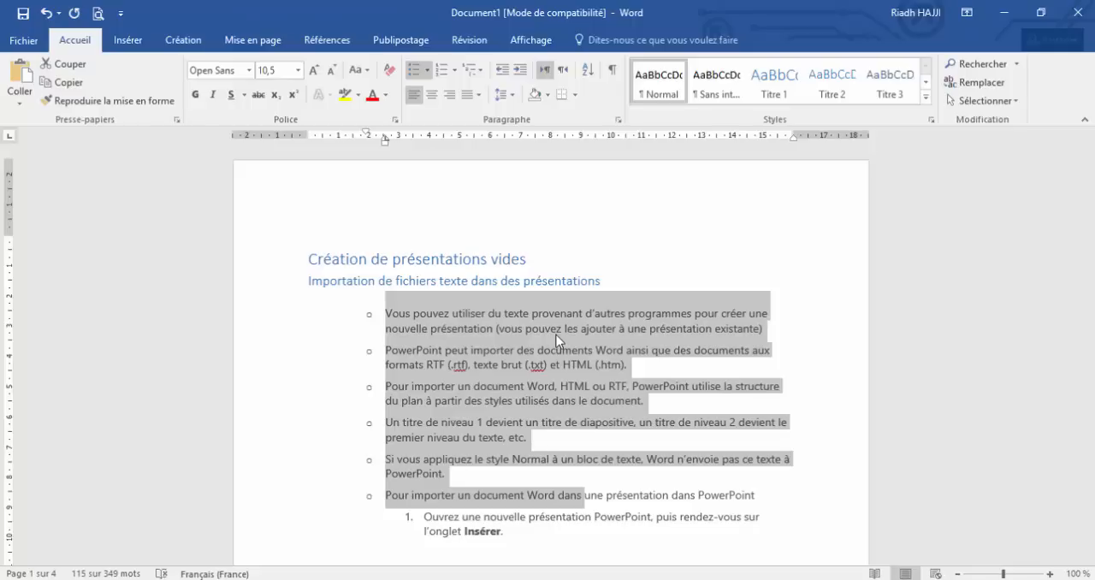
Open the ribbon customization options and list all commands (Toutes les commandes)
click(24, 41)
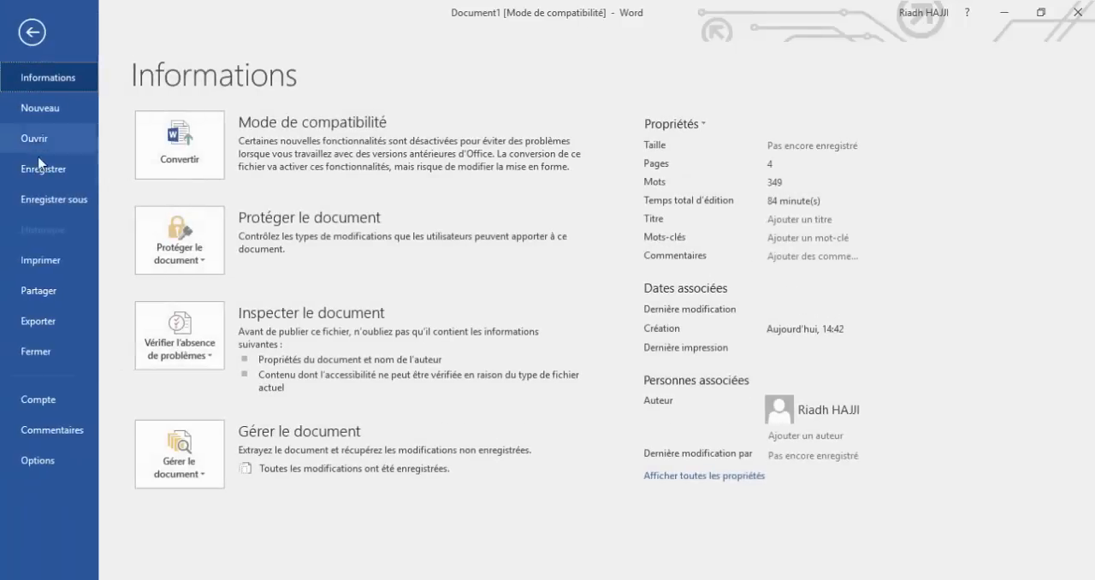
click(38, 462)
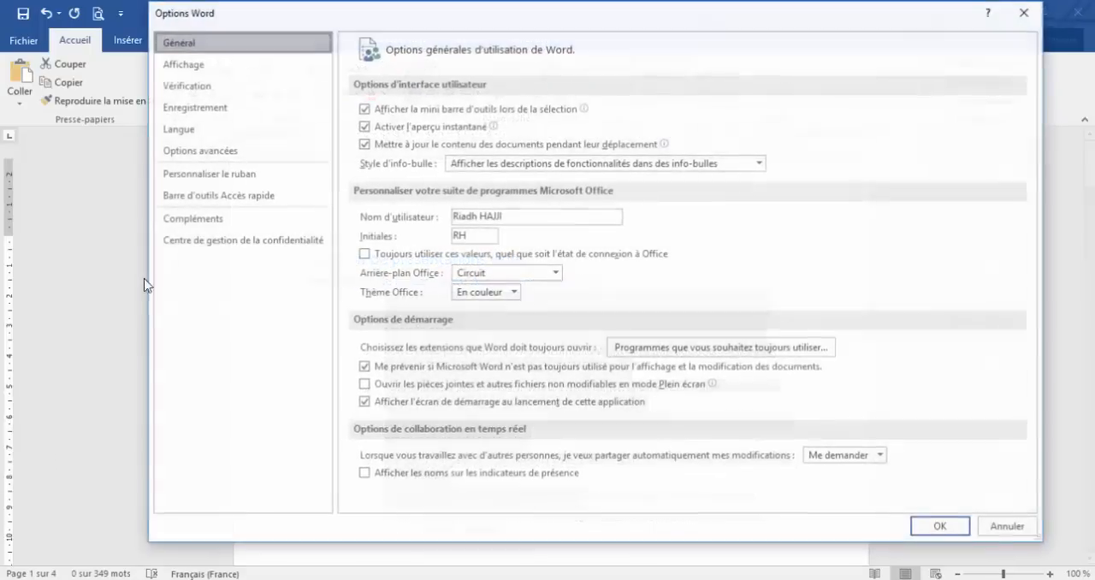
click(229, 180)
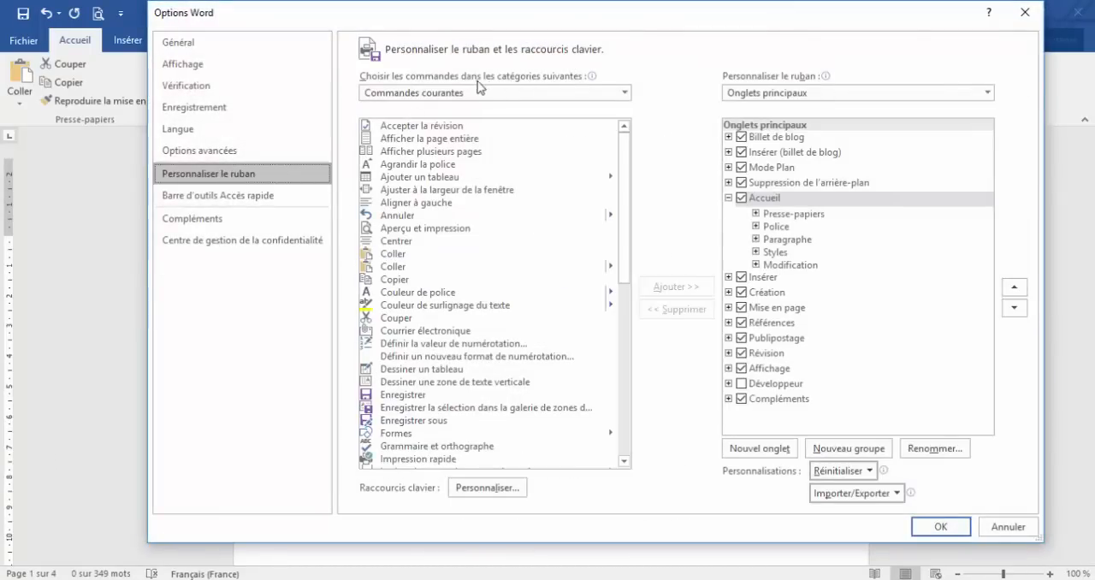
click(626, 92)
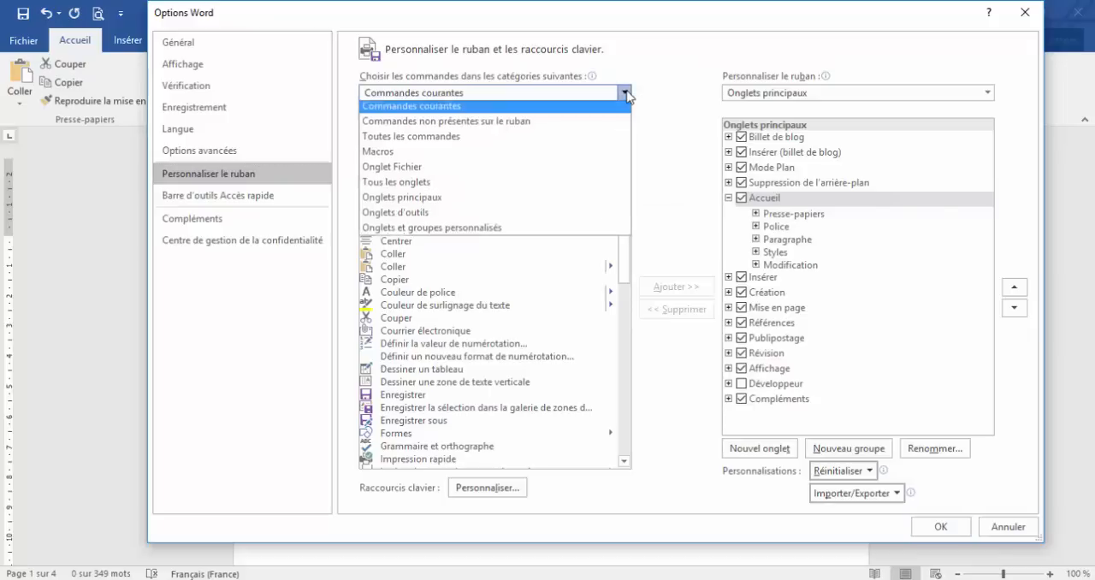
click(439, 142)
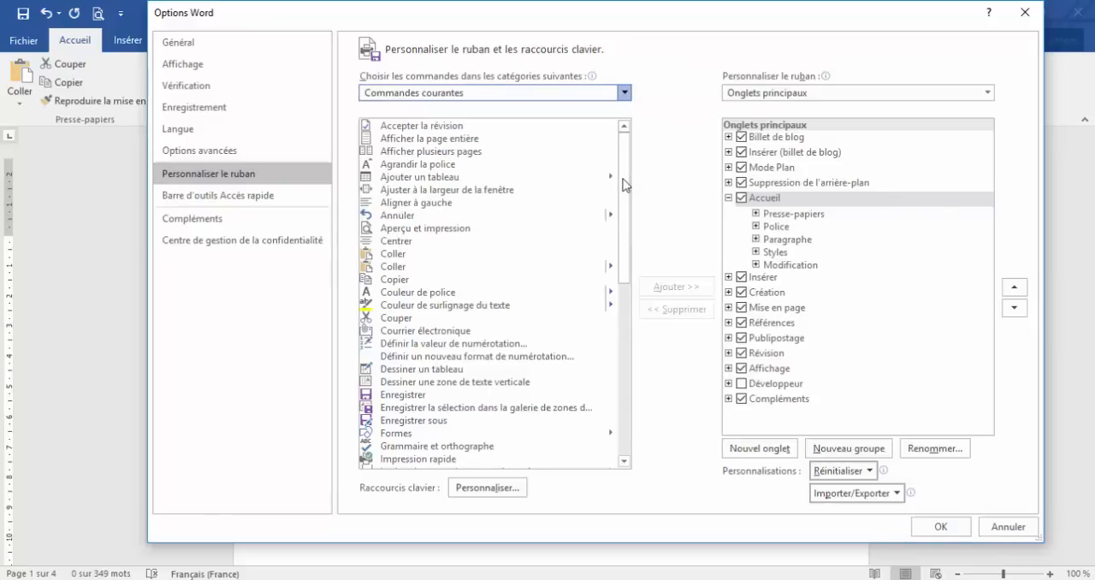
Find and select the "Envoyer vers Microsoft PowerPoint" command among all available commands
scroll(626, 207, down, 10)
click(623, 206)
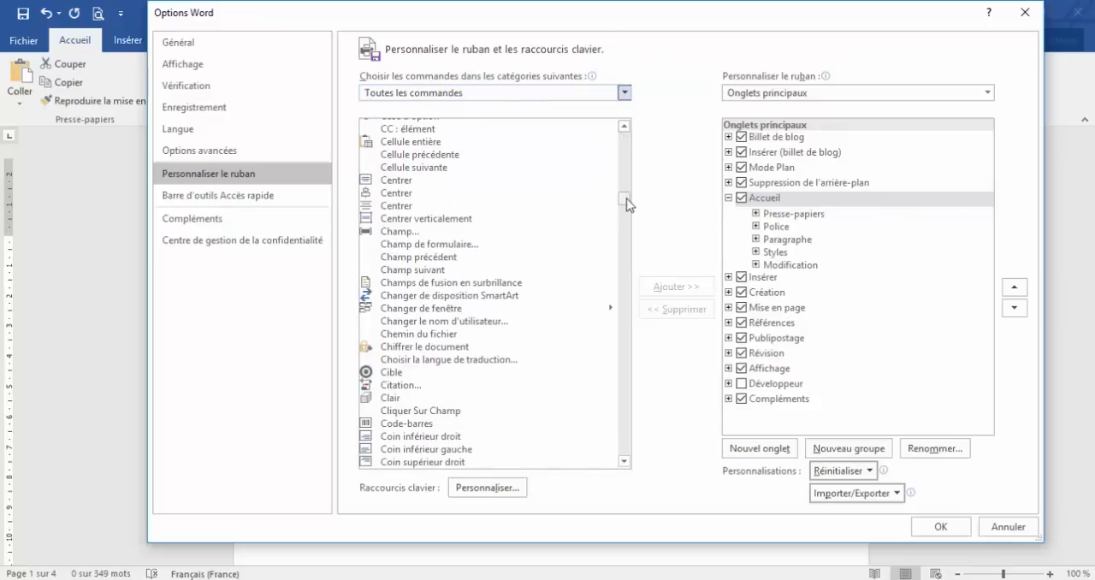
scroll(626, 204, down, 4)
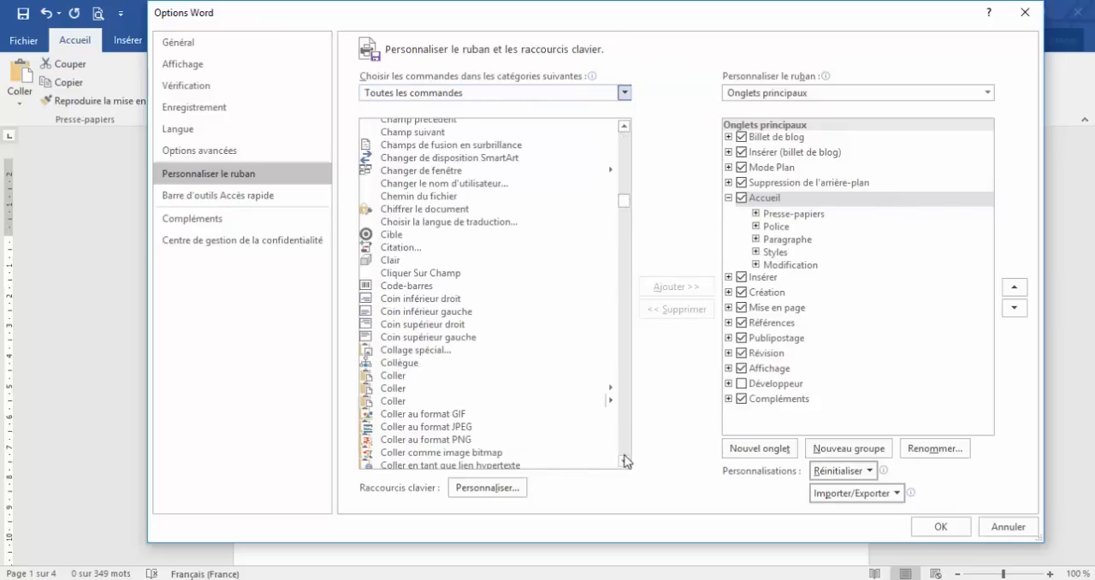
drag(625, 463, 626, 463)
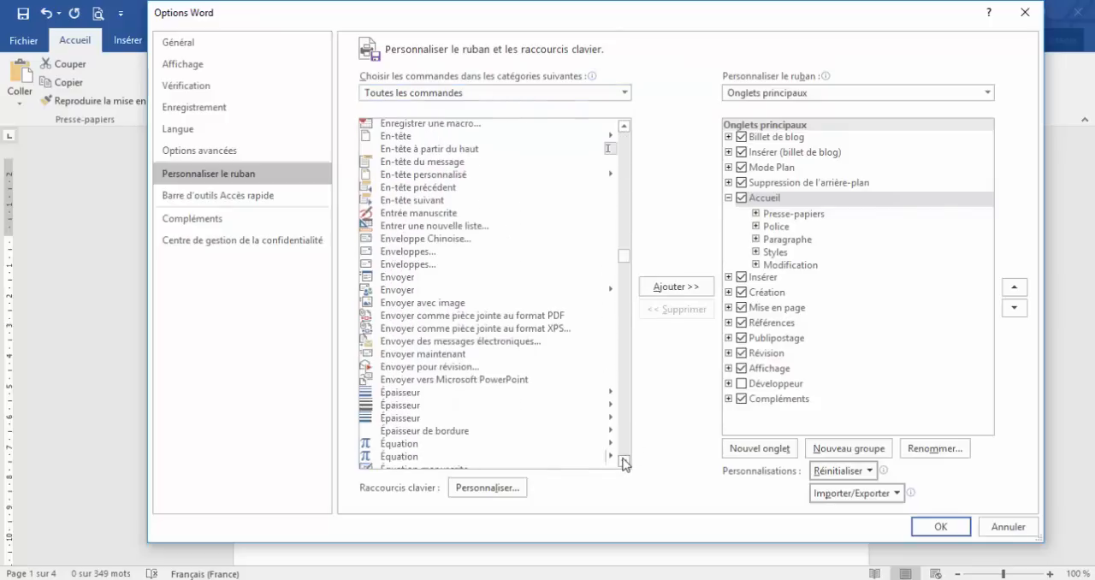
click(443, 381)
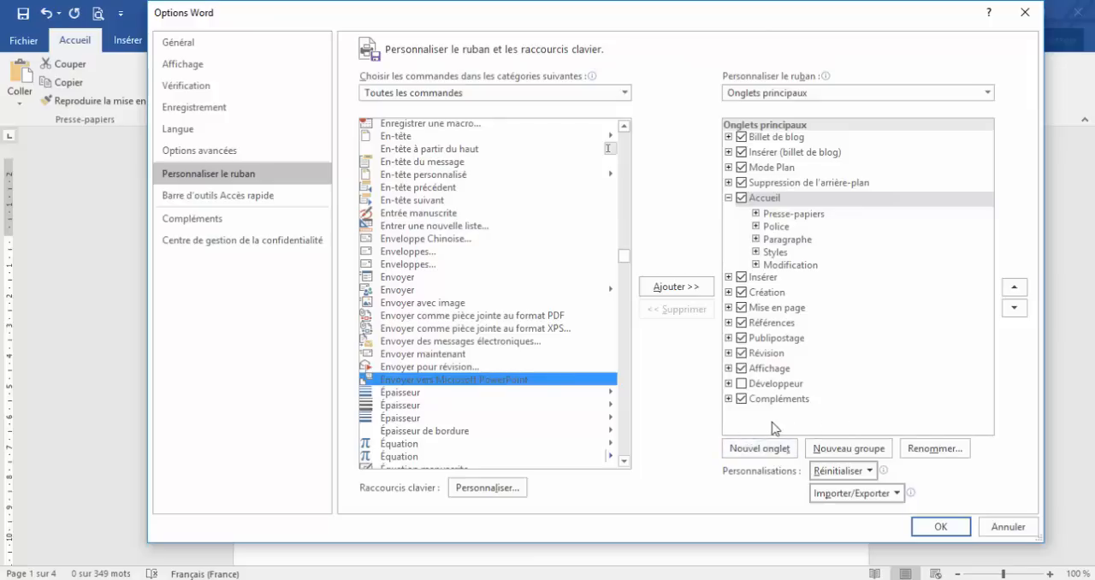
Create a new custom ribbon tab and move it to the end of the main tabs, after Compléments
click(764, 448)
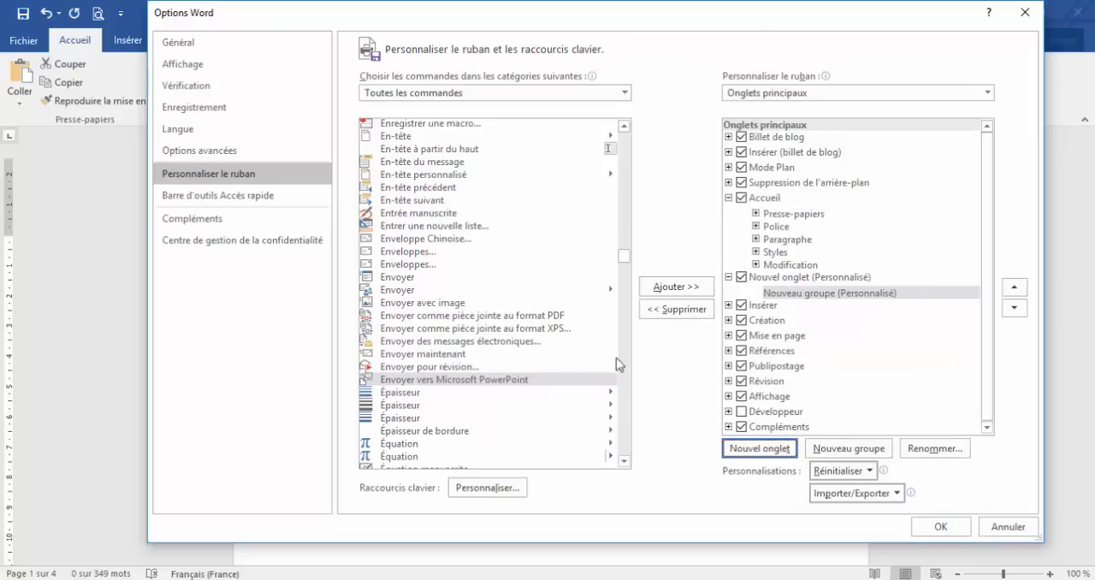
click(743, 277)
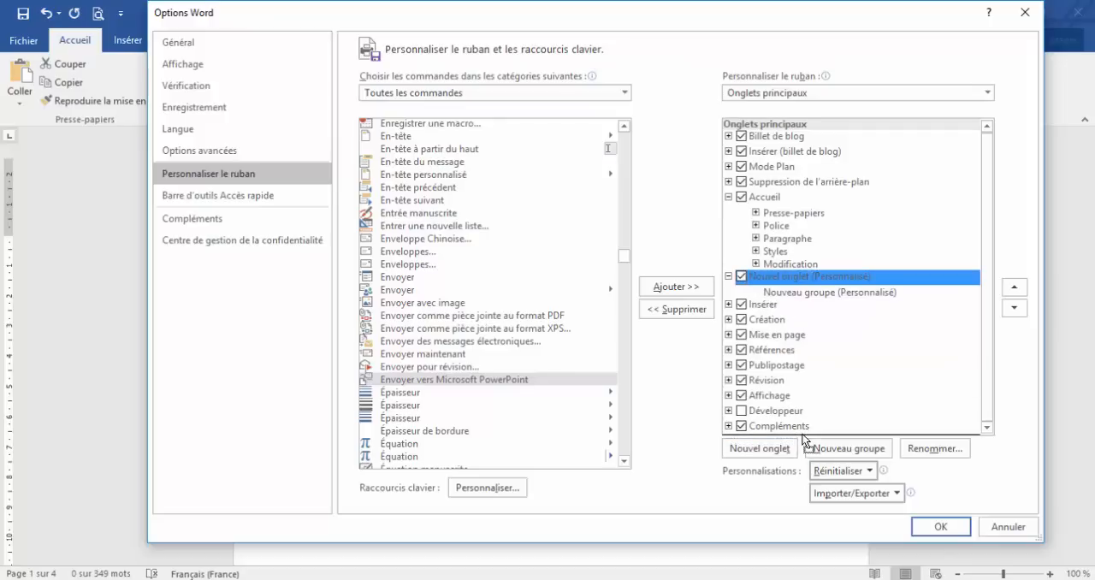
drag(804, 441, 805, 438)
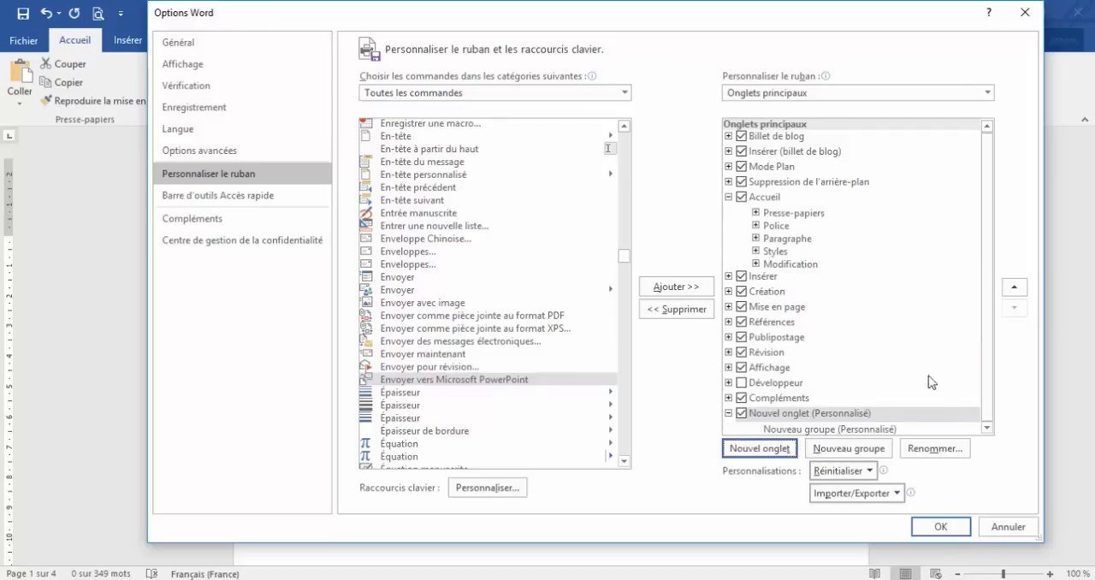
Add the "Envoyer vers Microsoft PowerPoint" command to the new tab's custom group and apply the ribbon changes
click(473, 380)
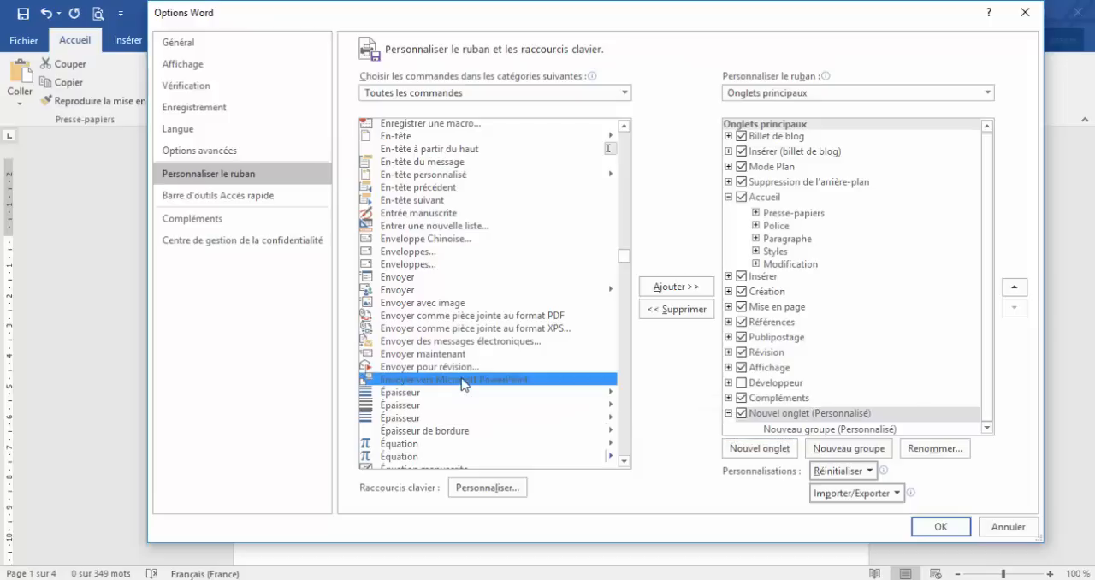
click(800, 429)
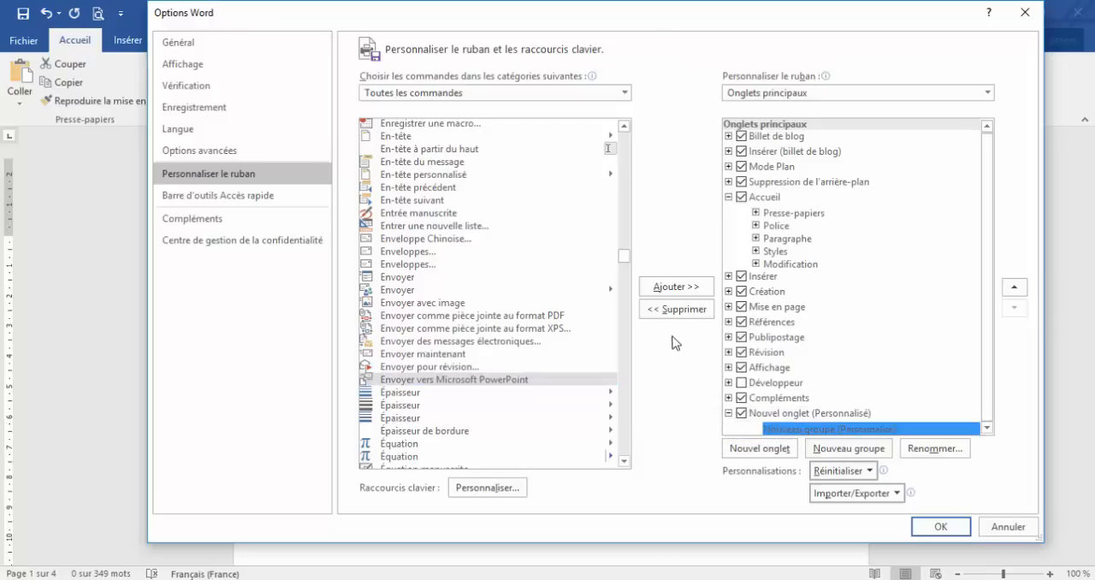
click(676, 287)
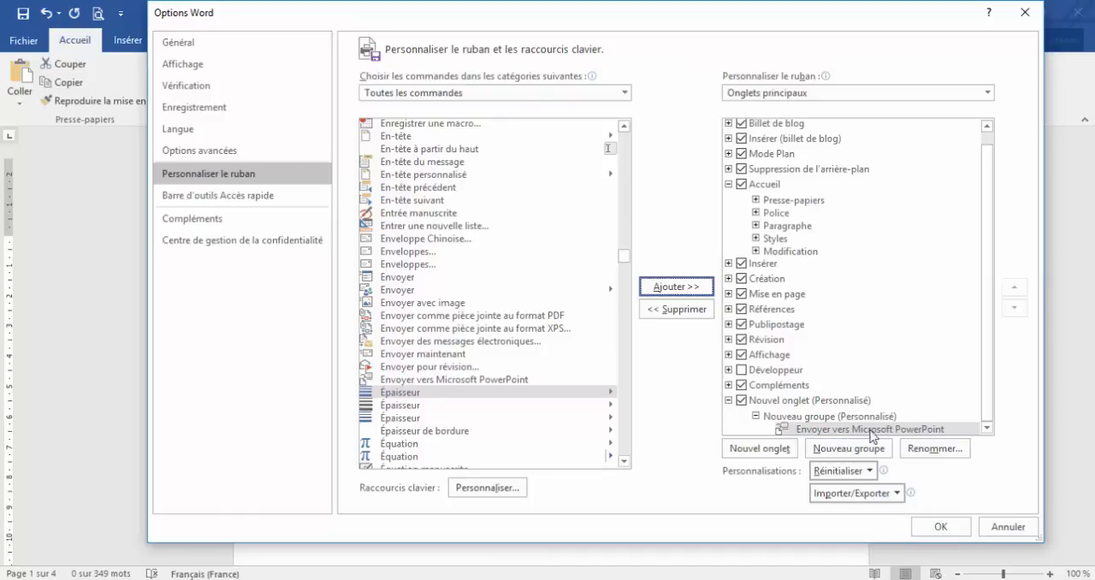
click(936, 527)
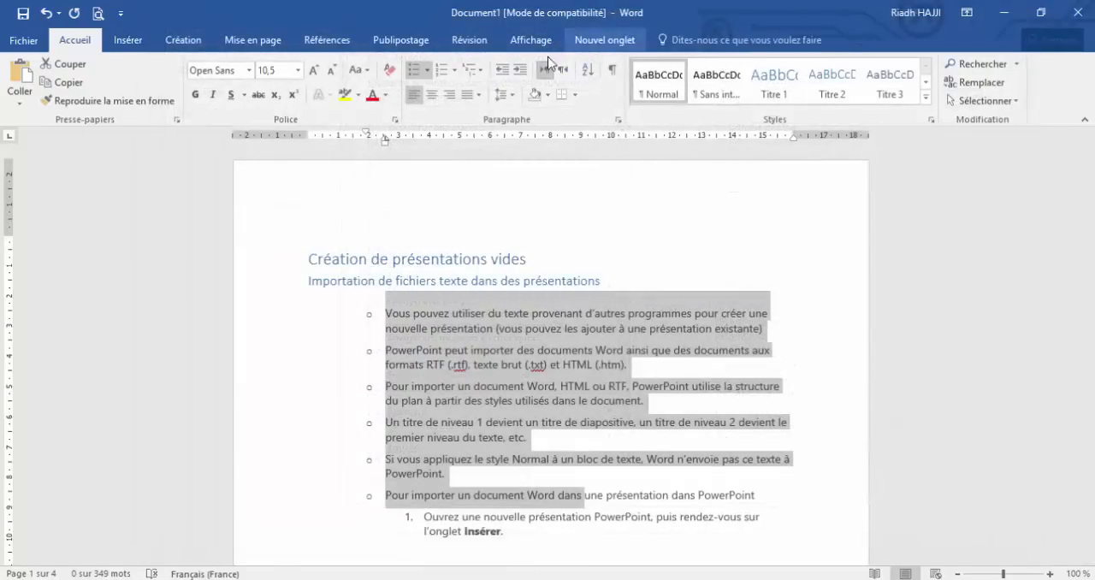
Send the document to Microsoft PowerPoint with the command in the new custom tab
click(619, 50)
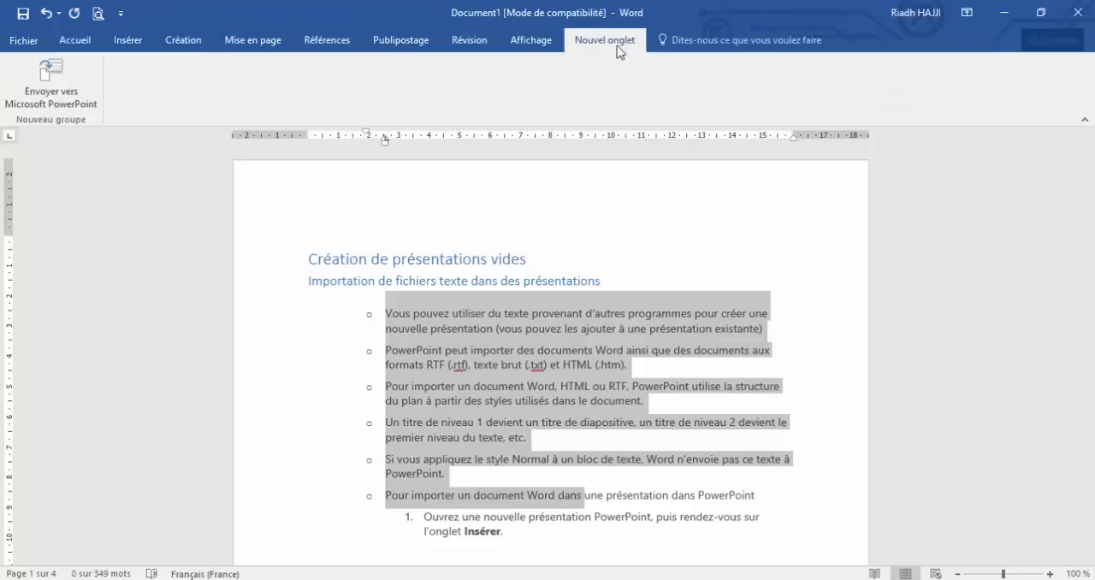
click(83, 96)
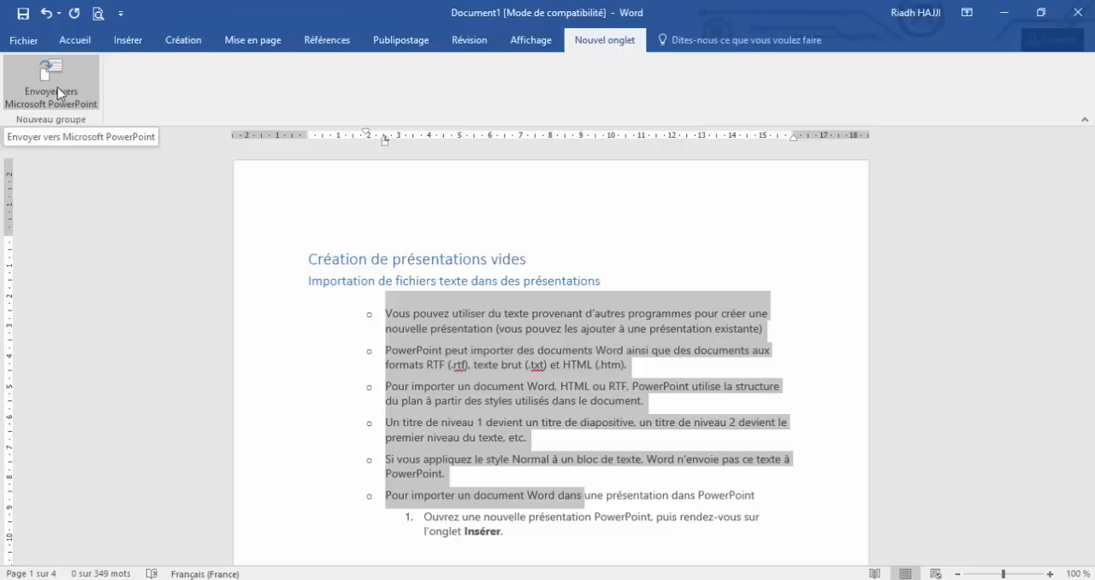
click(57, 87)
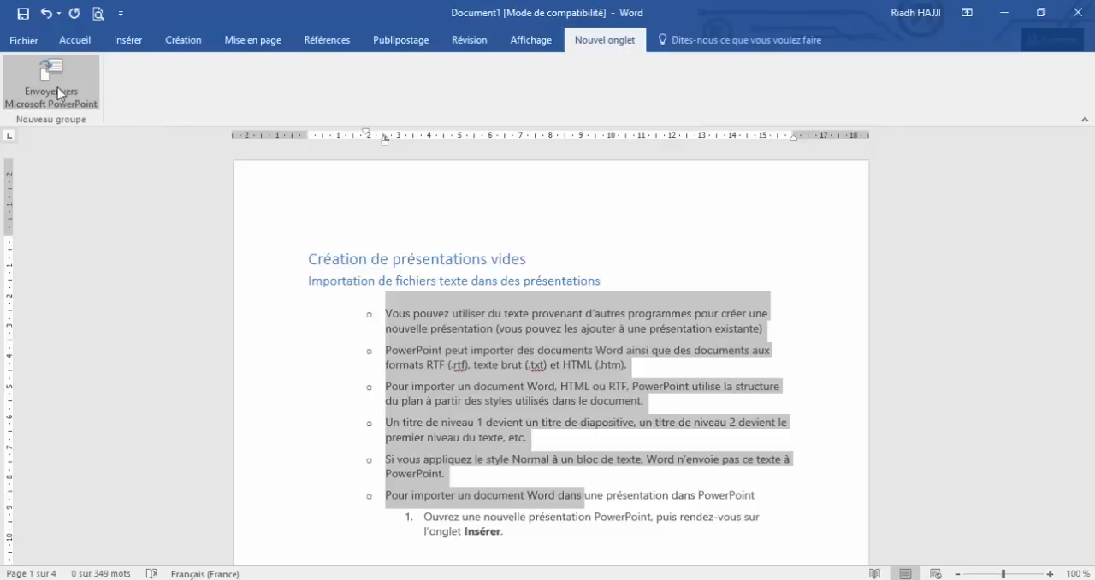